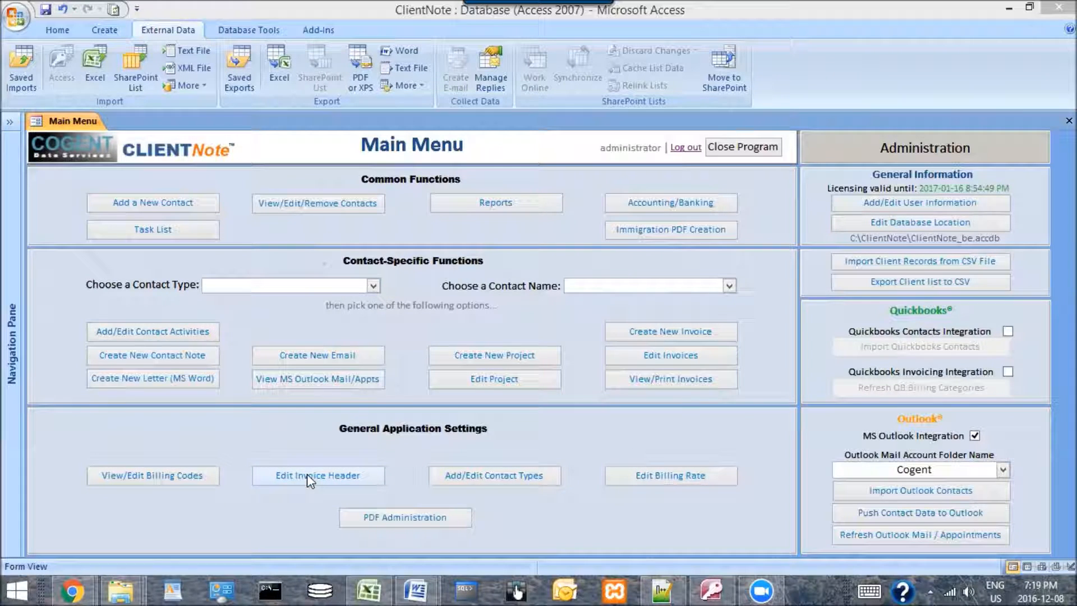
Step: Review the billing codes, checking the sub categories and time types under CN-Ontario OINP and CN-General Case Work or Consultation
left_click(185, 479)
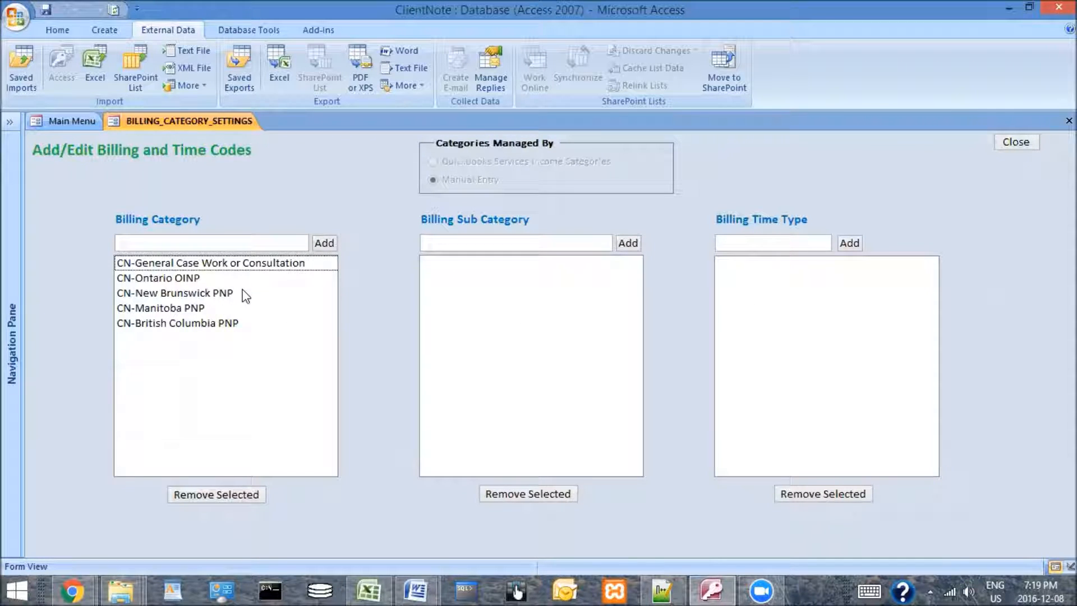
left_click(142, 278)
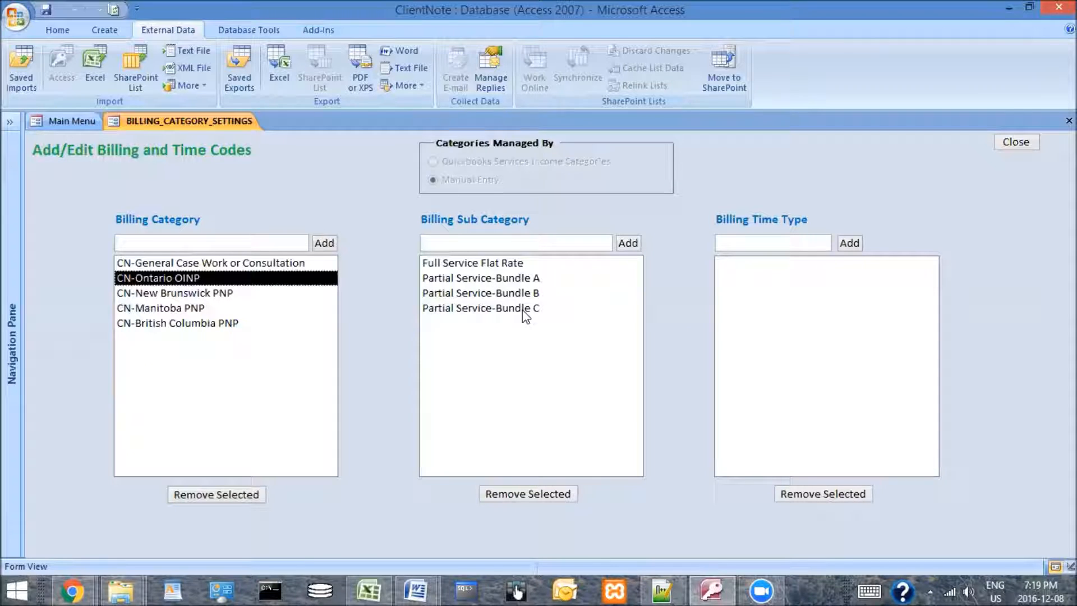
left_click(488, 267)
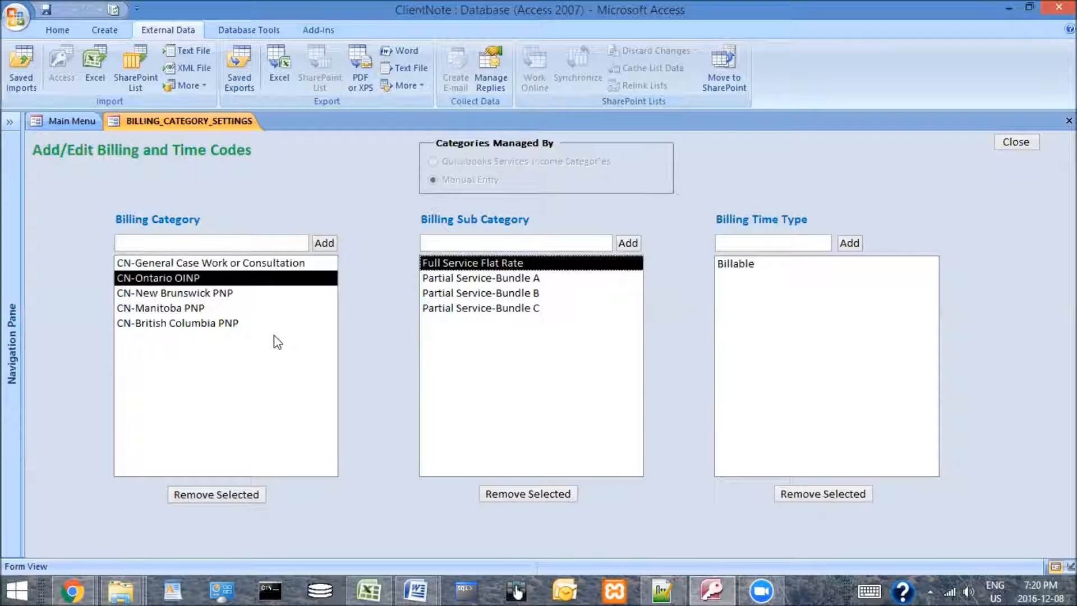
left_click(230, 267)
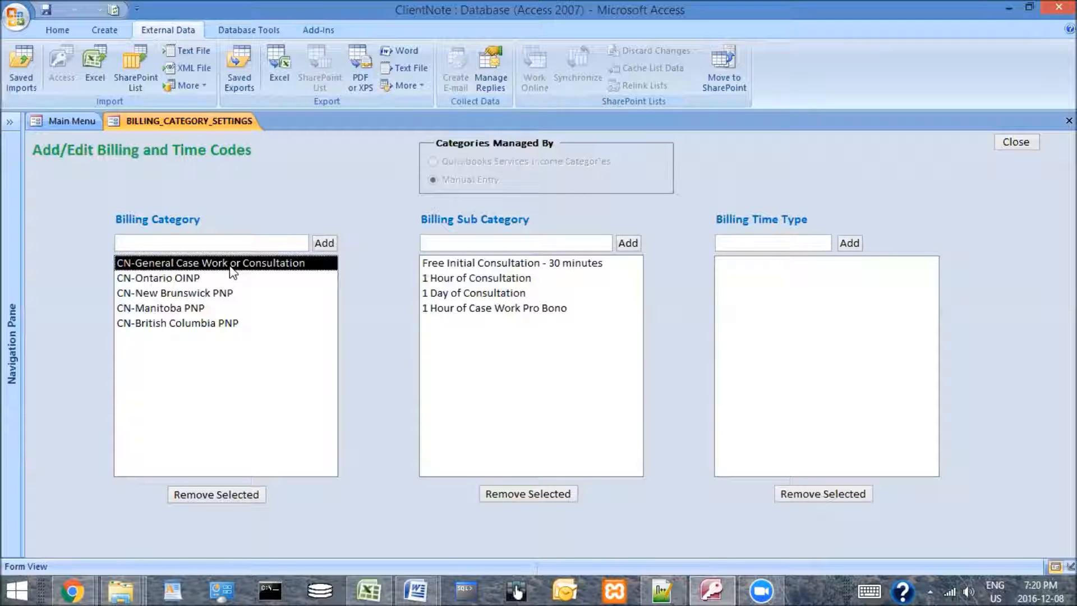
left_click(462, 264)
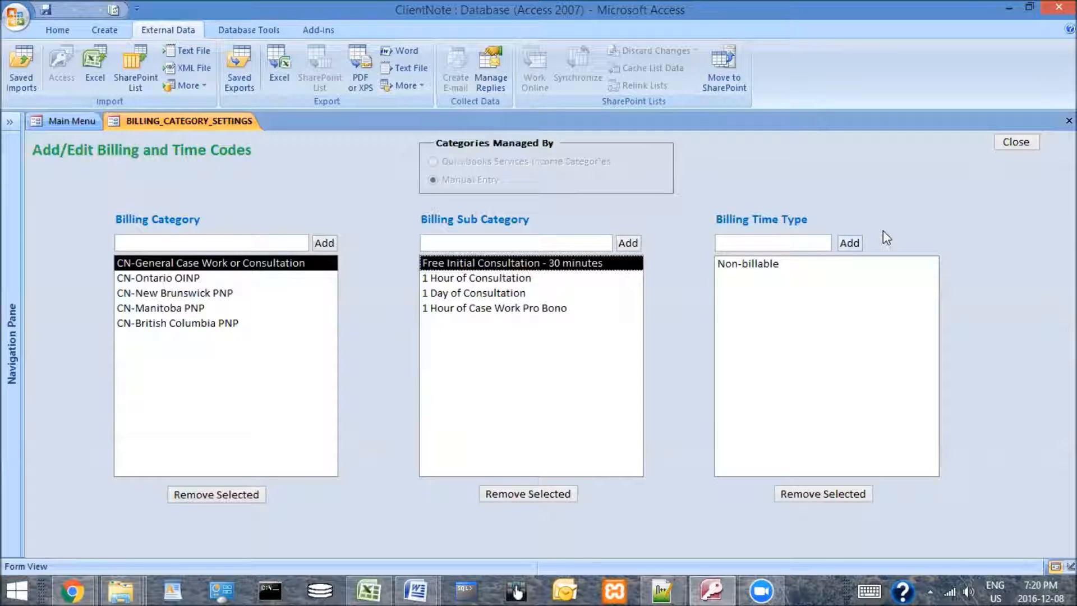
left_click(1016, 143)
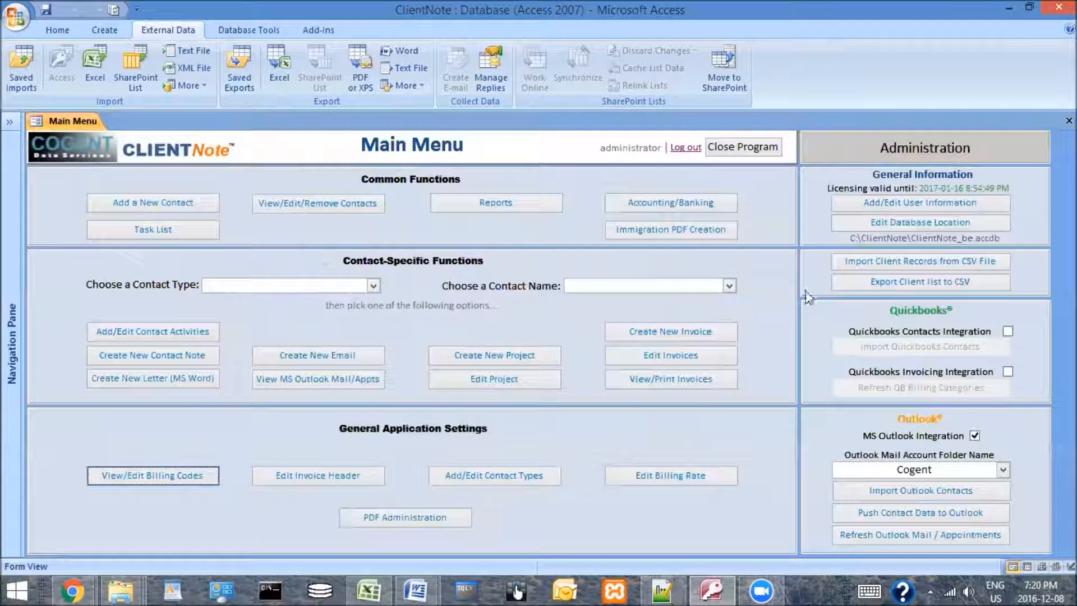
Step: Review the billing rates assigned to the billing sub categories, and return to the main menu
left_click(662, 482)
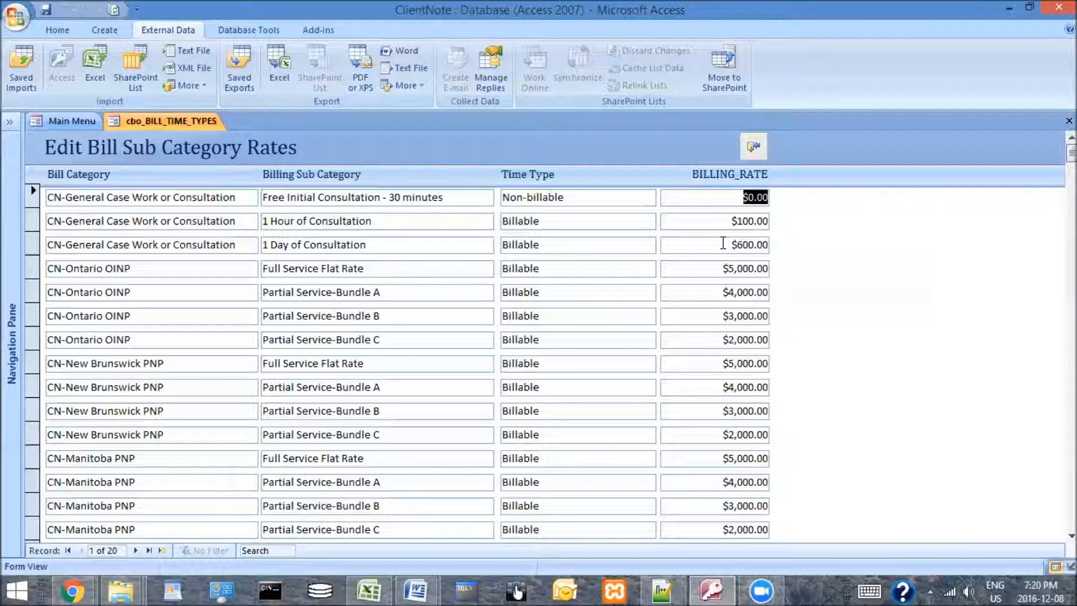
left_click(754, 146)
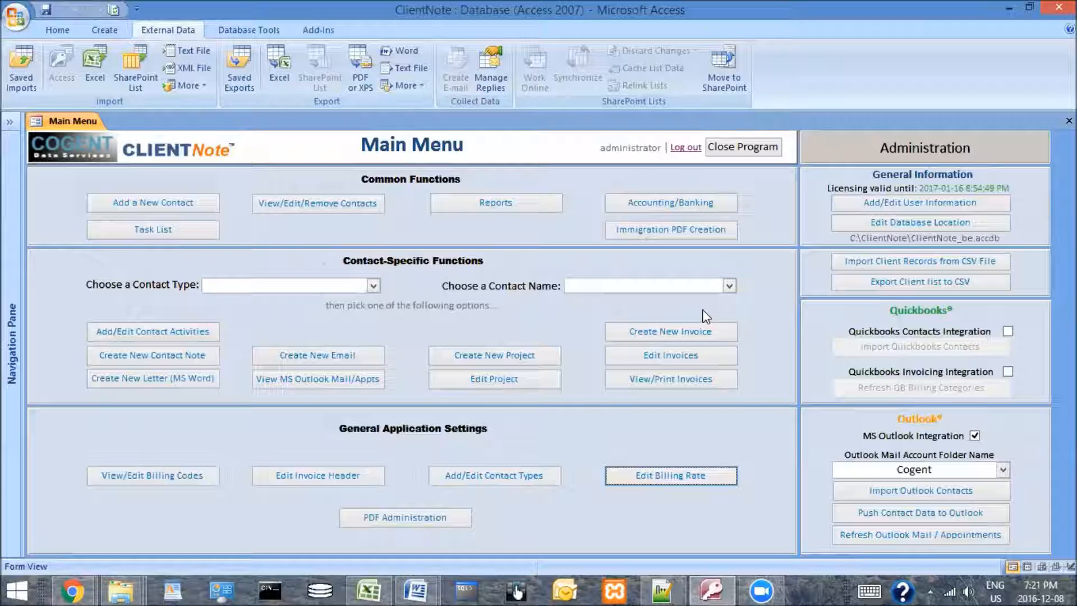
Step: Choose the second contact in the contact name list and start a new client activity for that contact
left_click(729, 287)
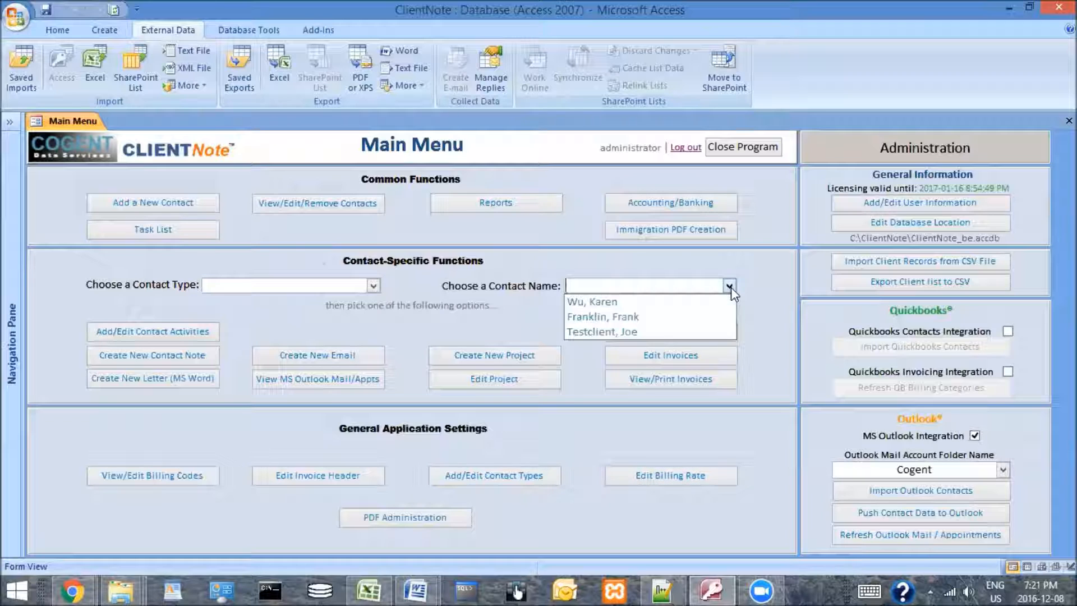
left_click(614, 318)
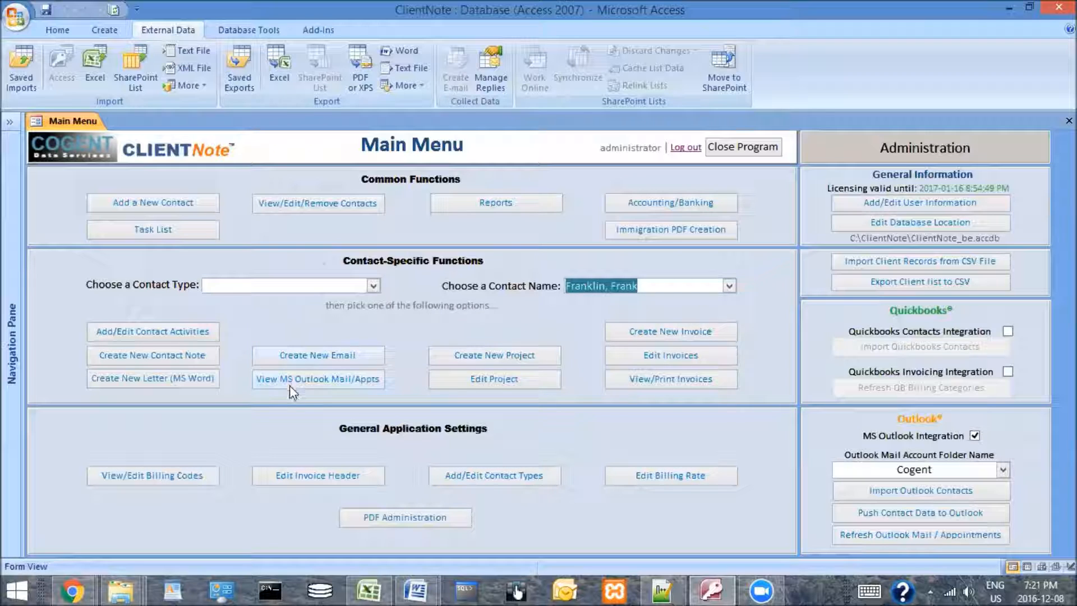
left_click(142, 334)
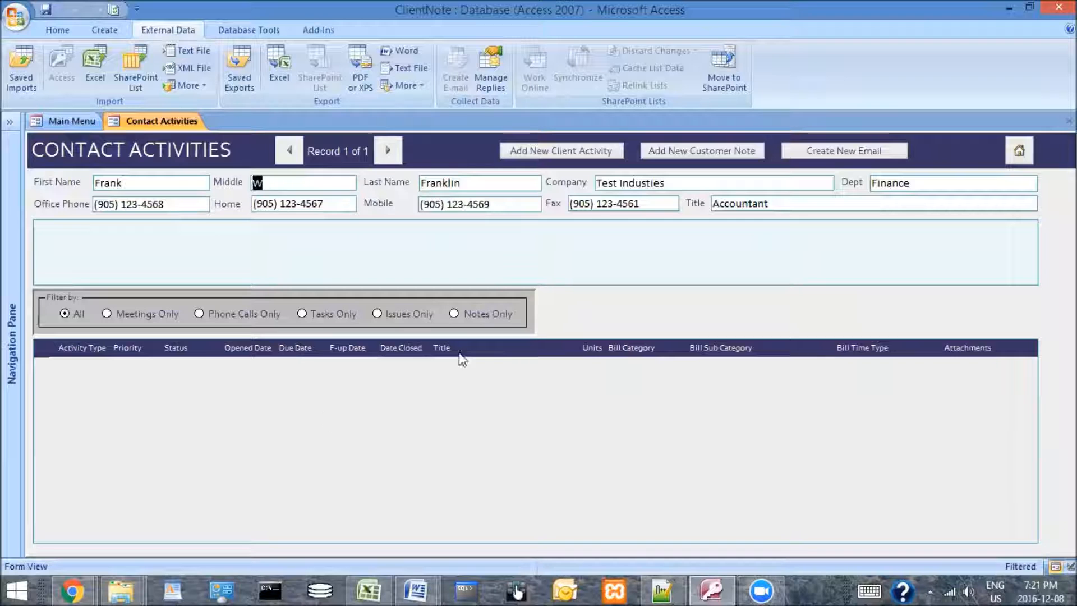
left_click(558, 152)
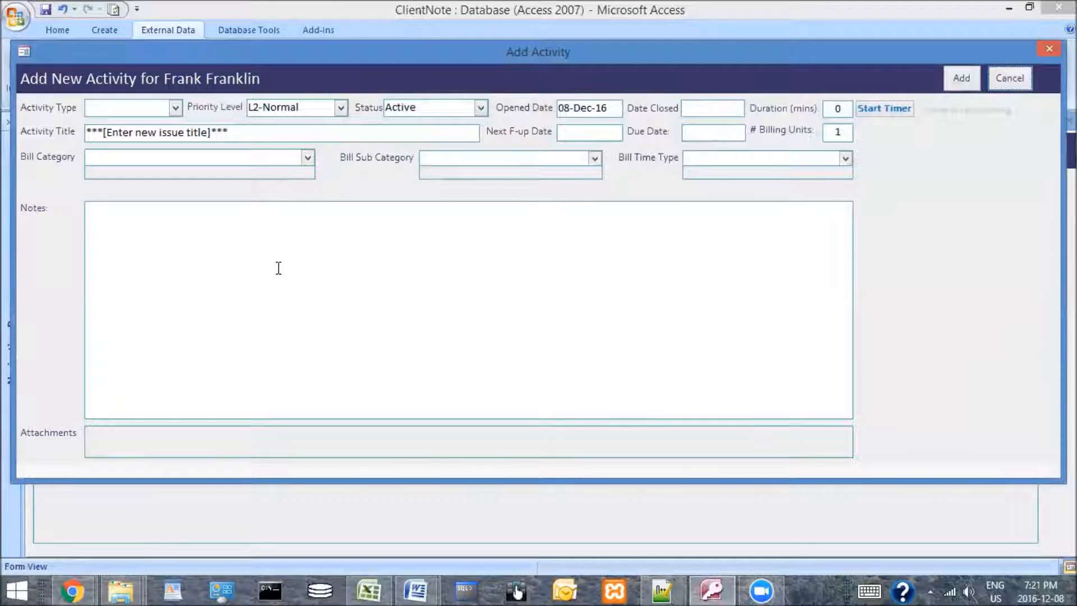
Step: Set the new activity's type to Task and its title to "OINP Full Service Application"
left_click(175, 109)
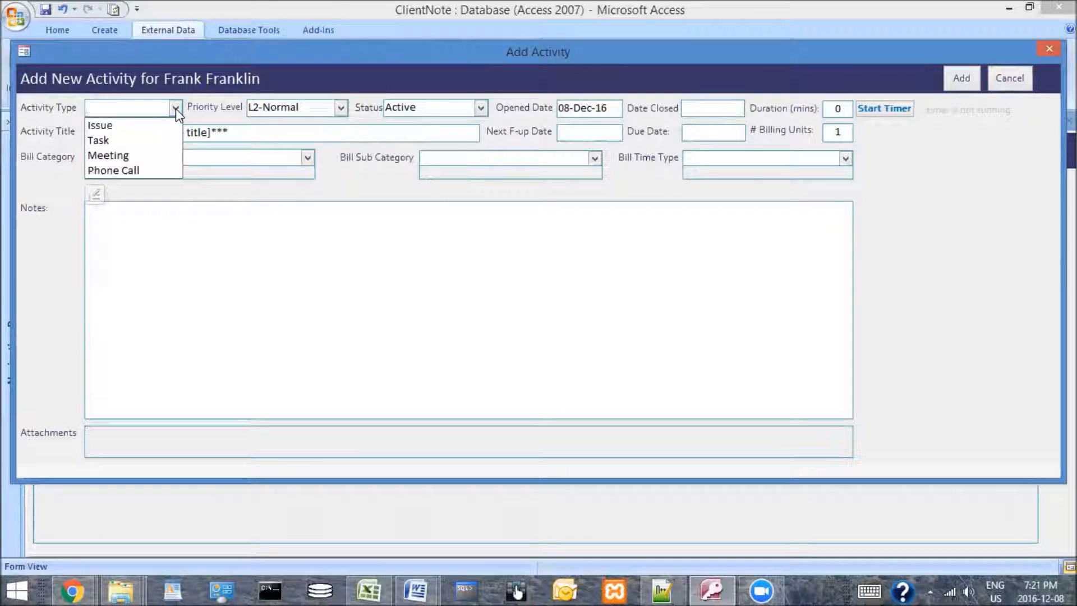
left_click(122, 141)
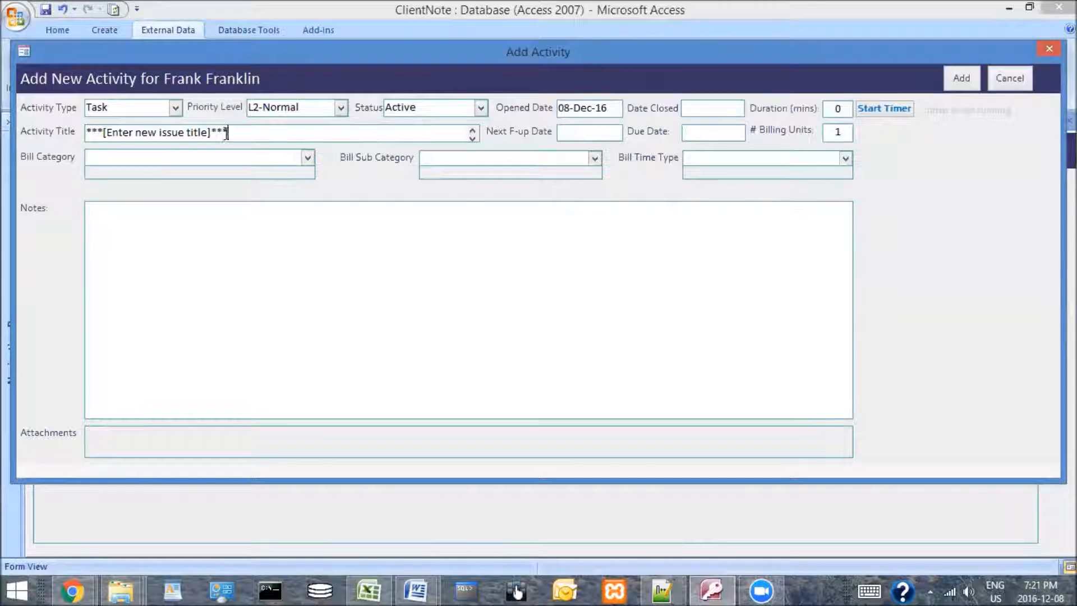
left_click_drag(231, 132, 81, 139)
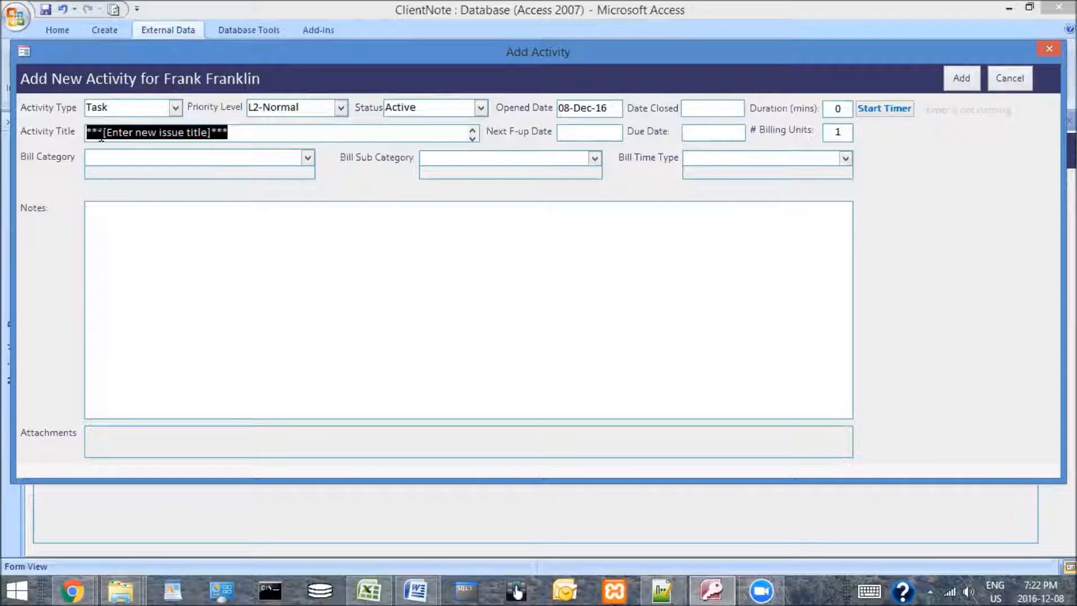
type("OINP")
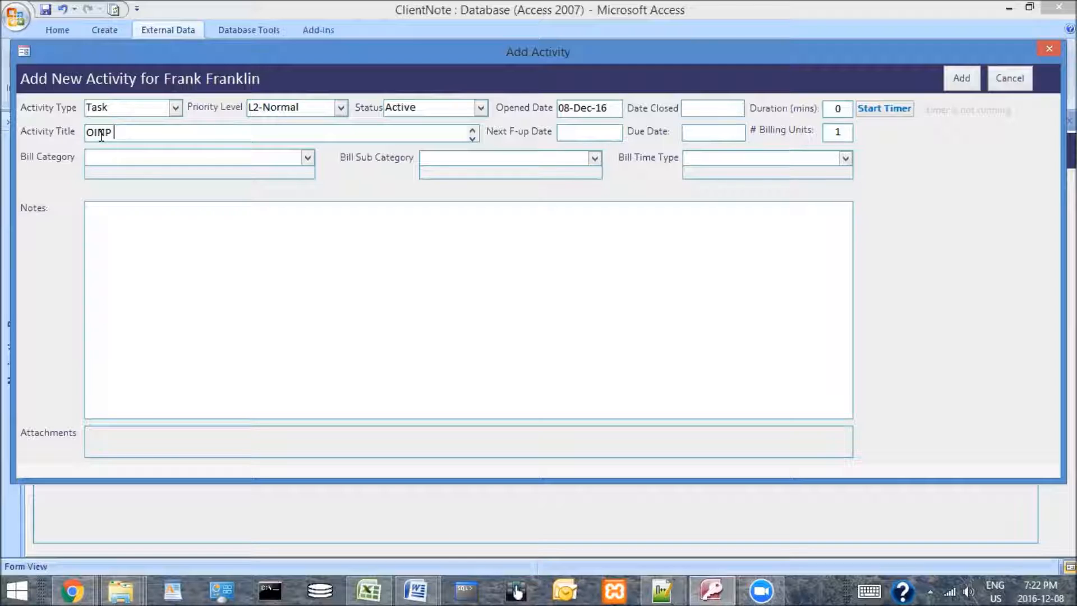
type(" Full Service Application")
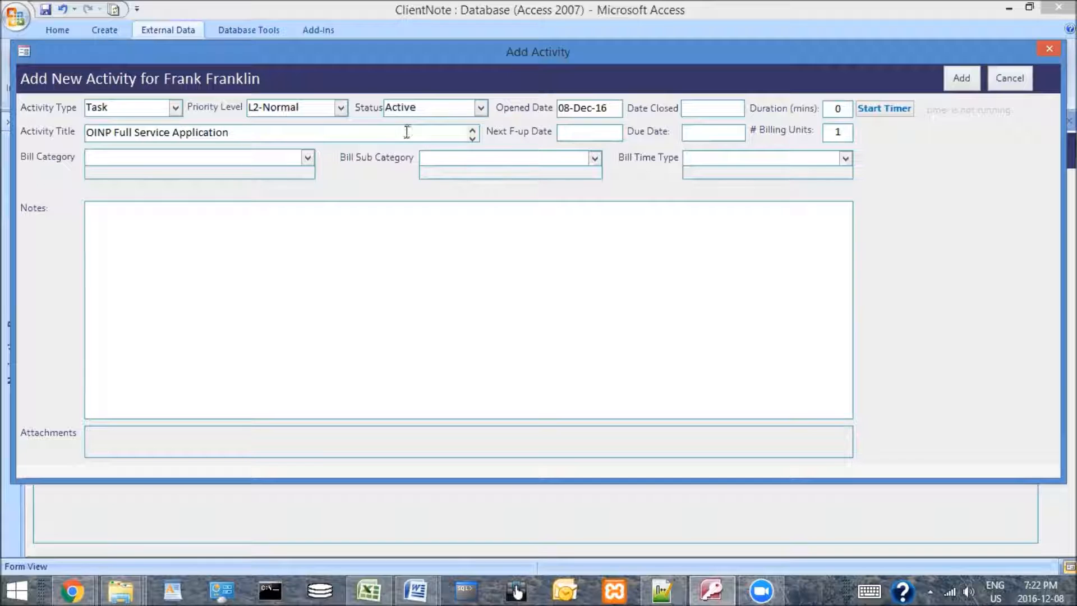
Step: Assign the activity bill category CN-Ontario OINP, sub category Full Service Flat Rate and time type Billable, and add it to the contact
left_click(840, 132)
left_click(308, 158)
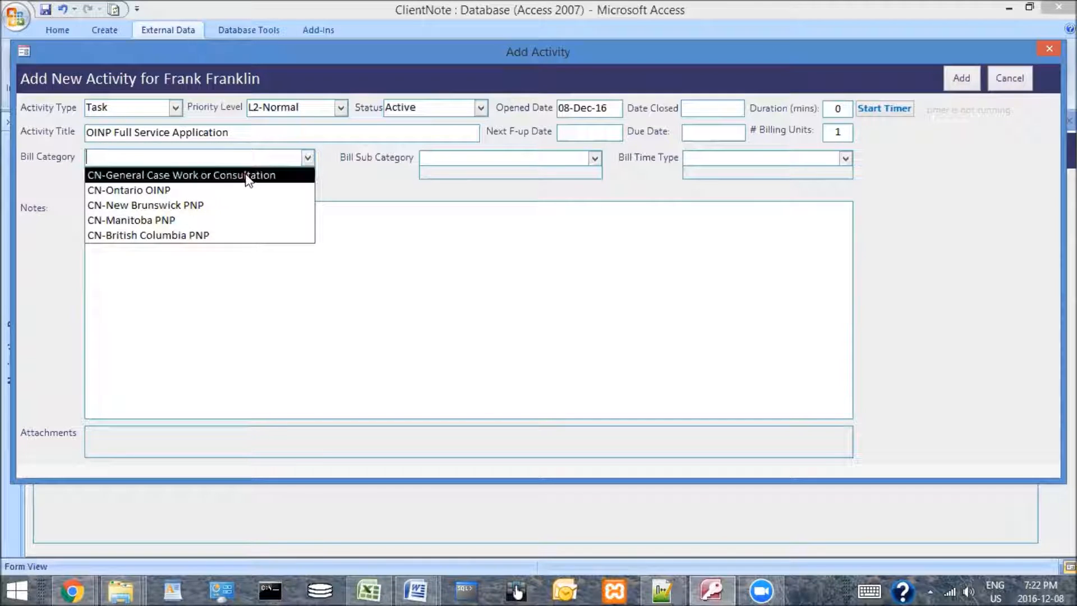
left_click(153, 191)
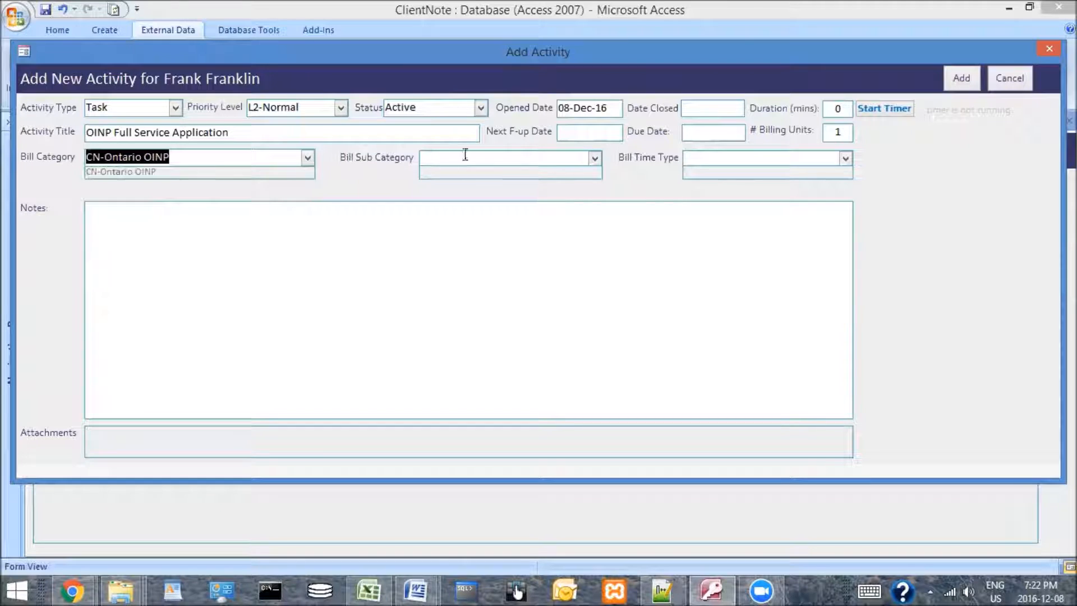
left_click(595, 160)
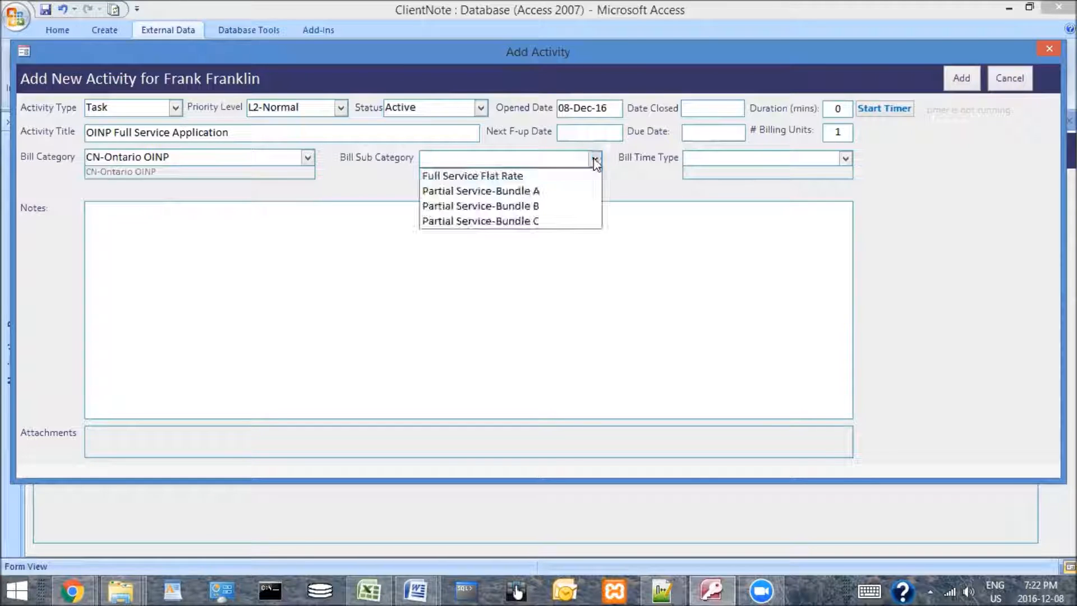
left_click(483, 179)
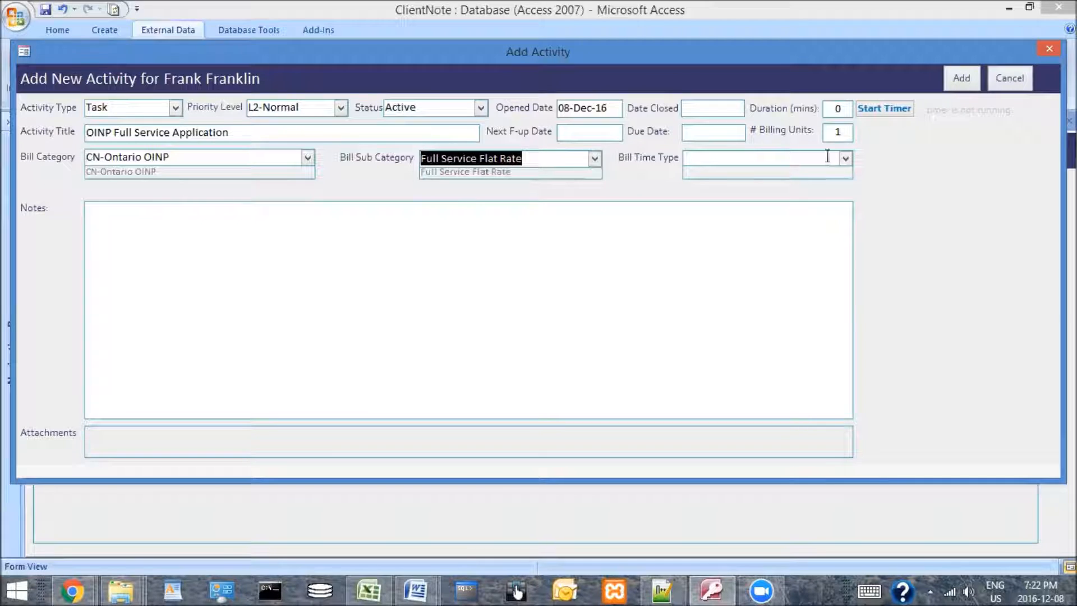
left_click(844, 158)
left_click(780, 175)
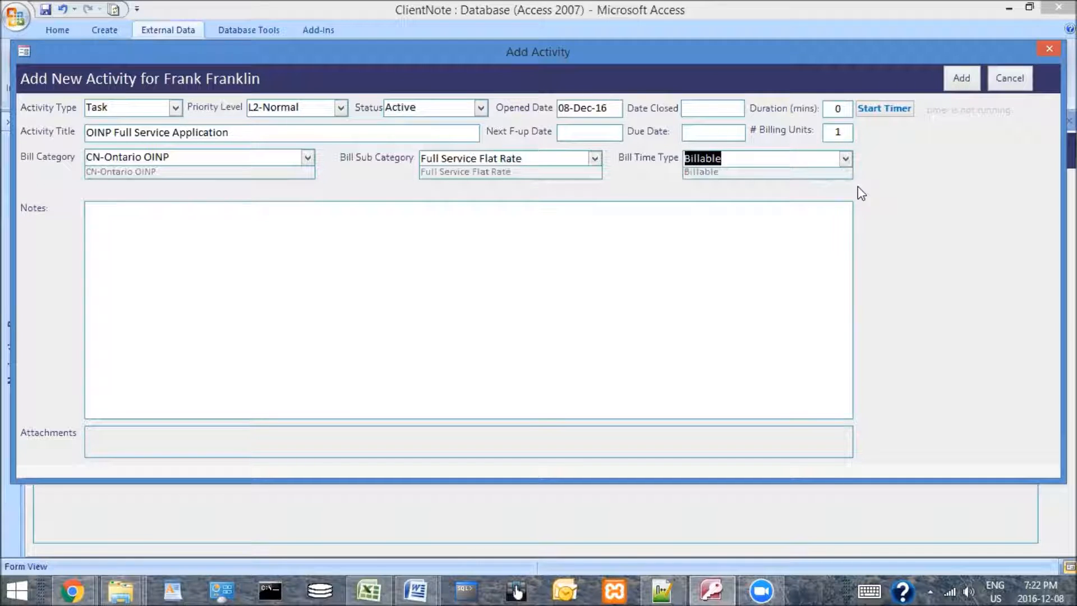
left_click(958, 83)
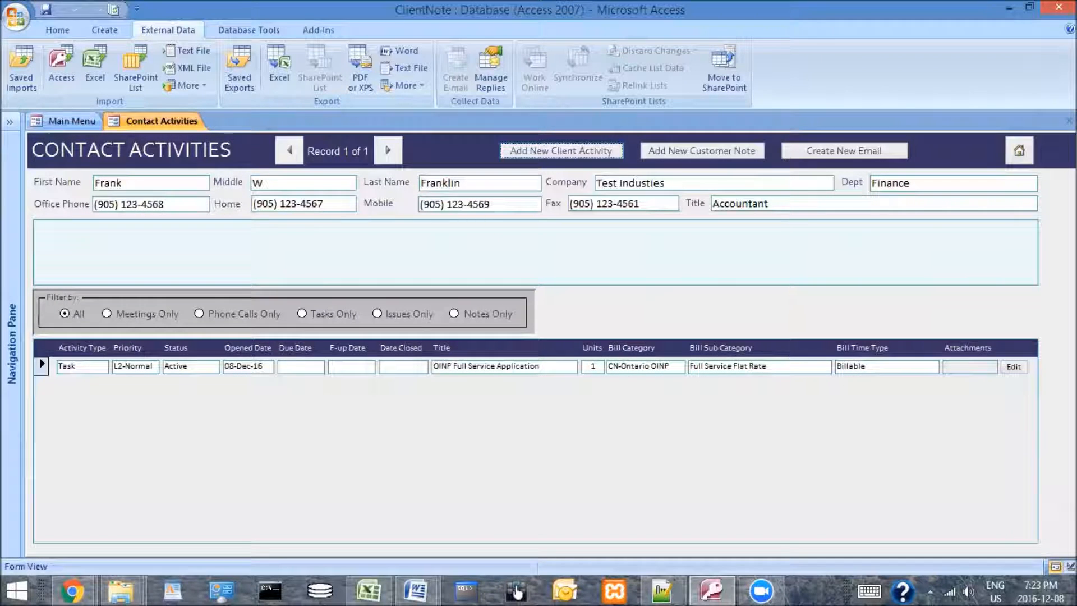
Step: Create a new invoice for the same contact, dated December 8, 2016 and due January 30, 2017
left_click(1019, 150)
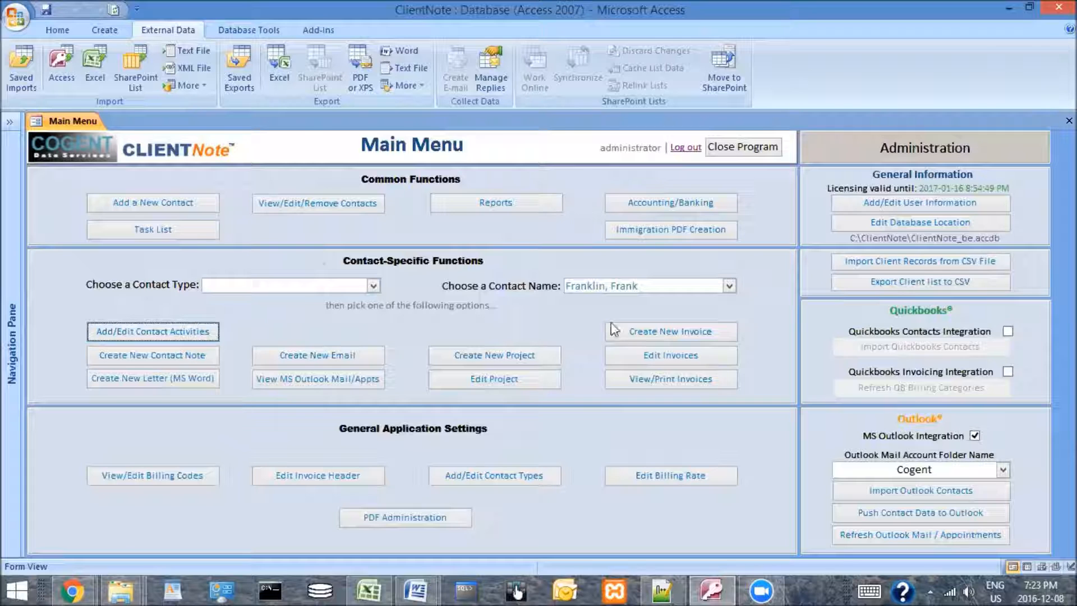
left_click(645, 331)
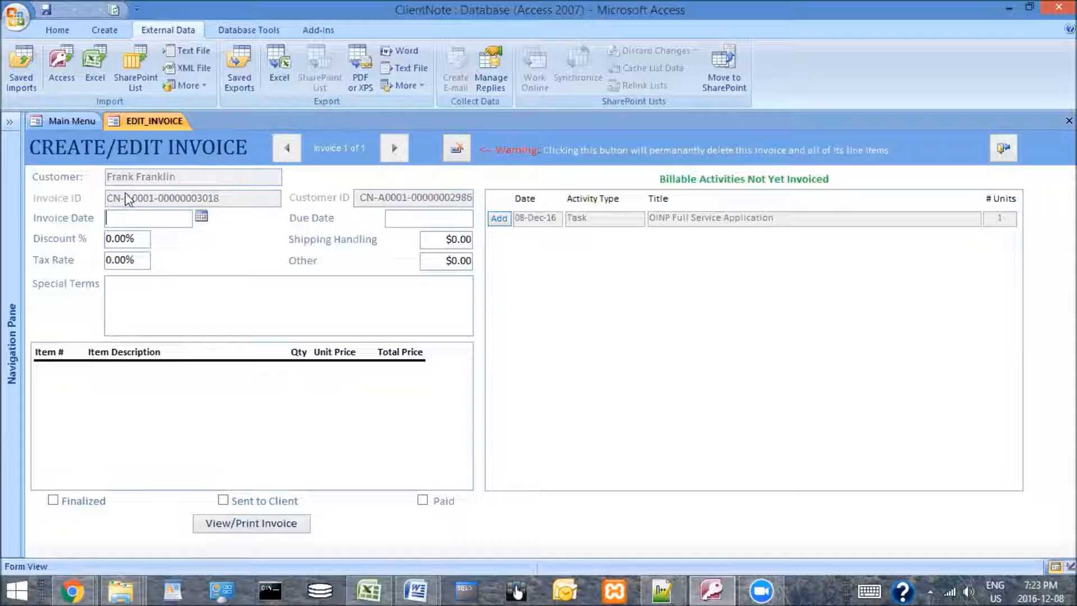
left_click(201, 217)
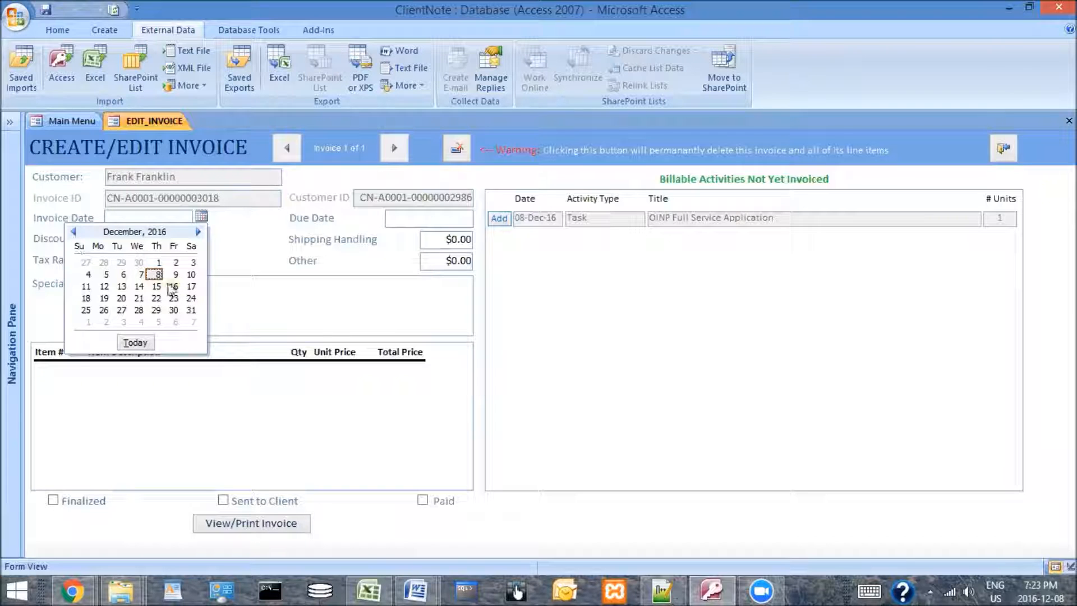
left_click(155, 274)
left_click(424, 221)
left_click(478, 218)
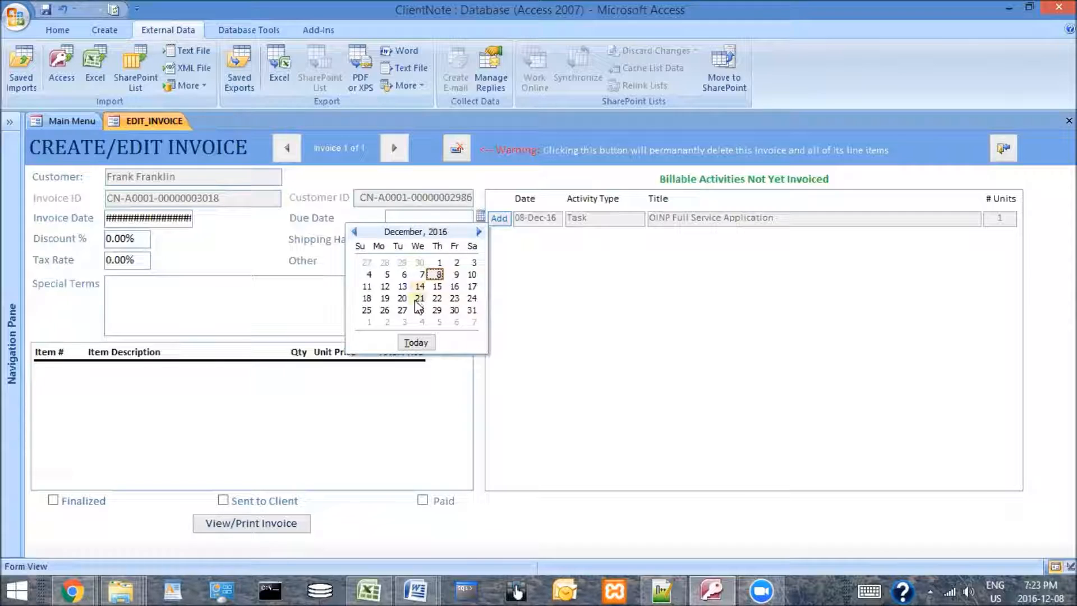
left_click(479, 231)
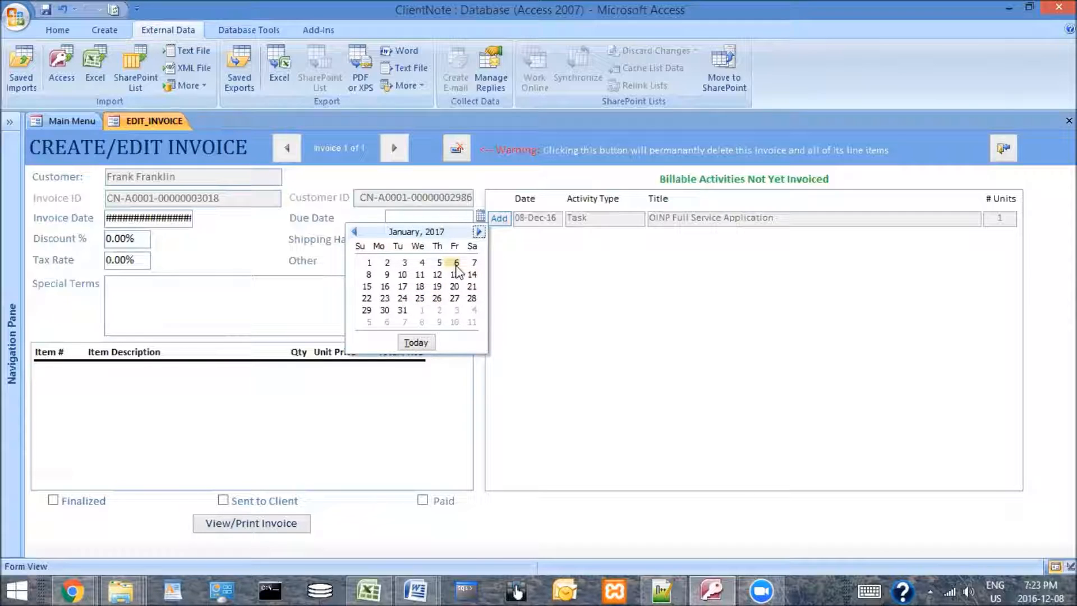
left_click(385, 310)
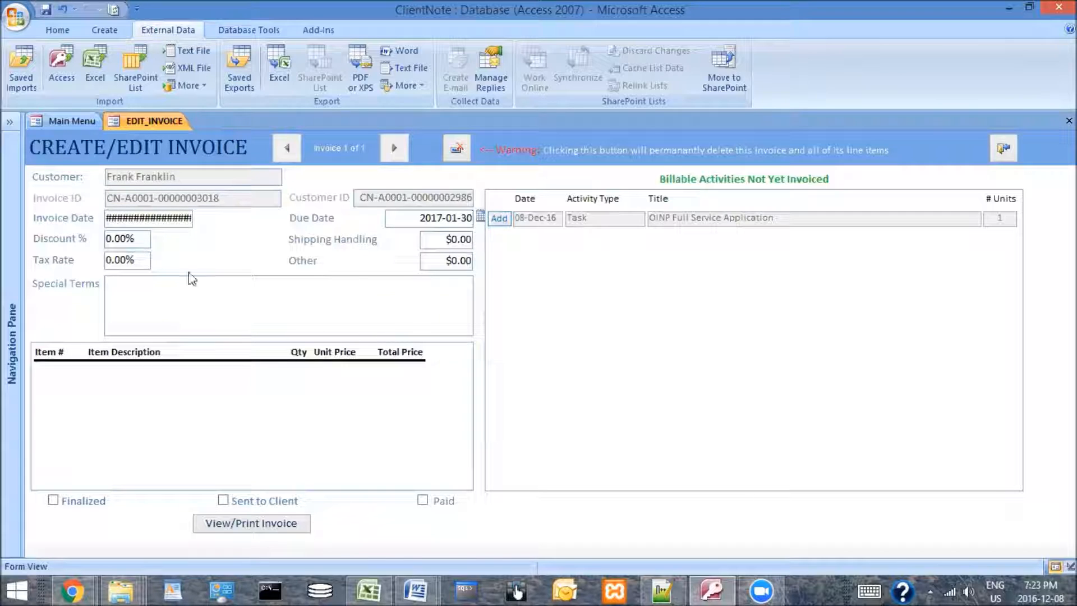
Step: Set the invoice's discount to 5% and its tax rate to 13%
left_click(110, 240)
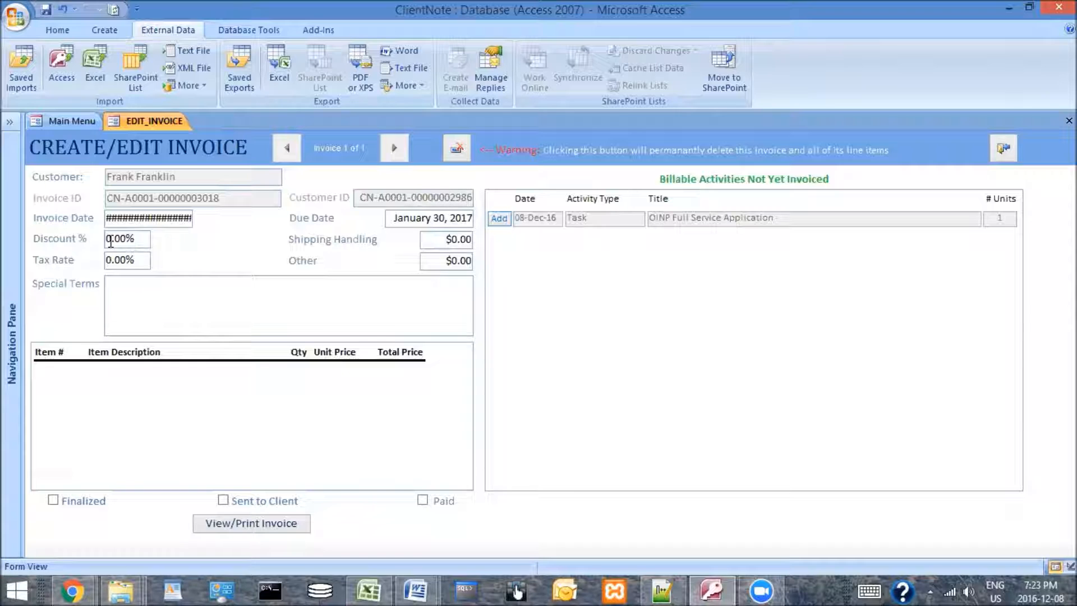
left_click_drag(110, 240, 105, 247)
type("5")
left_click_drag(112, 260, 91, 265)
type("13")
left_click(136, 238)
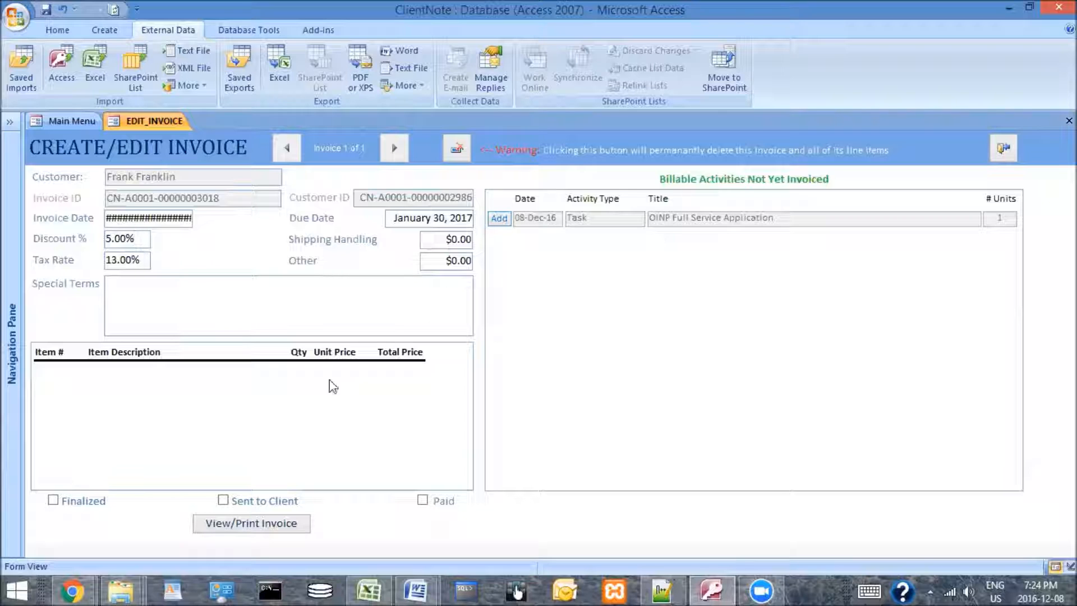
Step: Add the uninvoiced OINP Full Service Application activity to the invoice as a line item
left_click(499, 219)
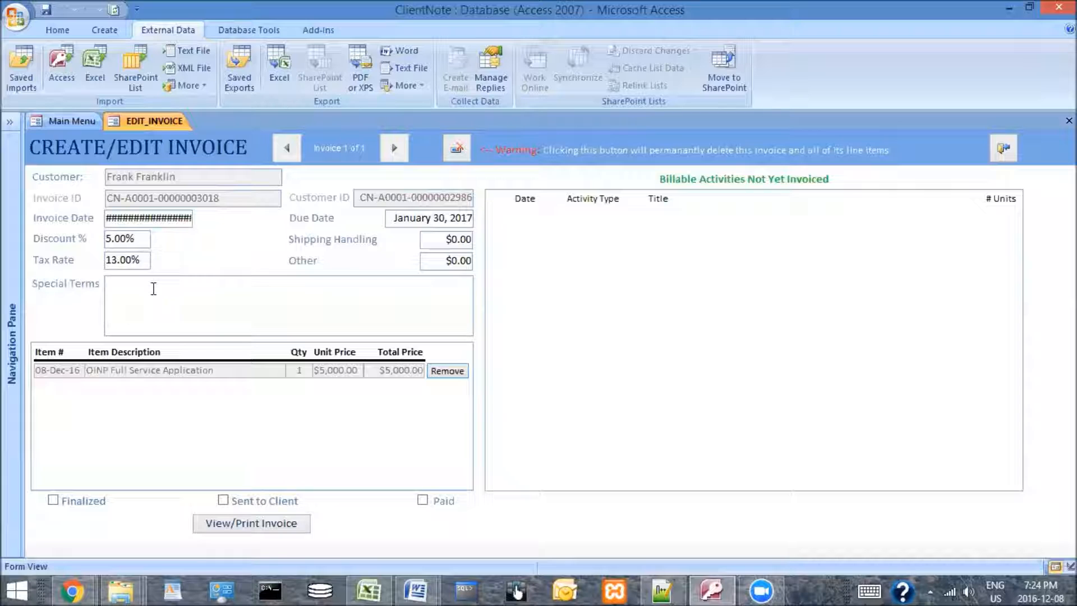
Step: Enter the special terms "2000 due on receipt of the invoice" and mark the invoice as finalized
left_click(122, 287)
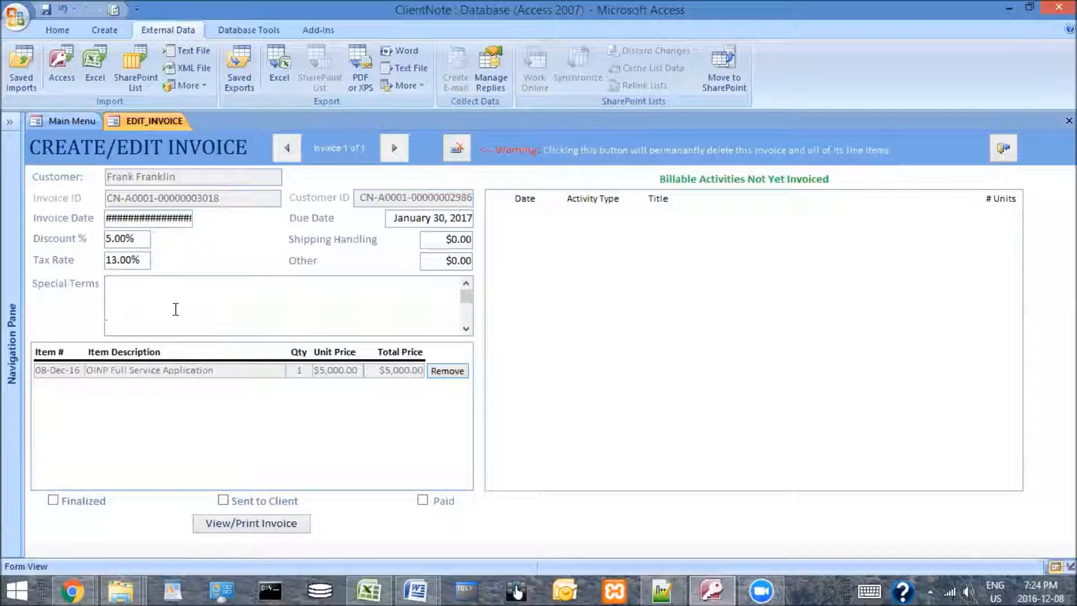
type("000 d")
type("ue on receipt o")
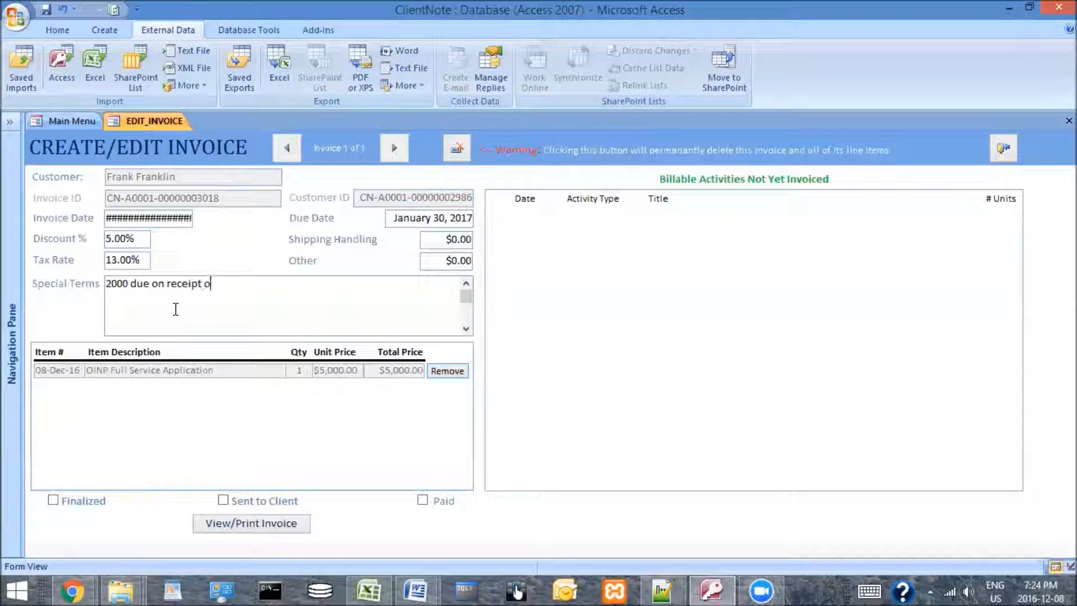
type("f the invlice")
left_click(52, 501)
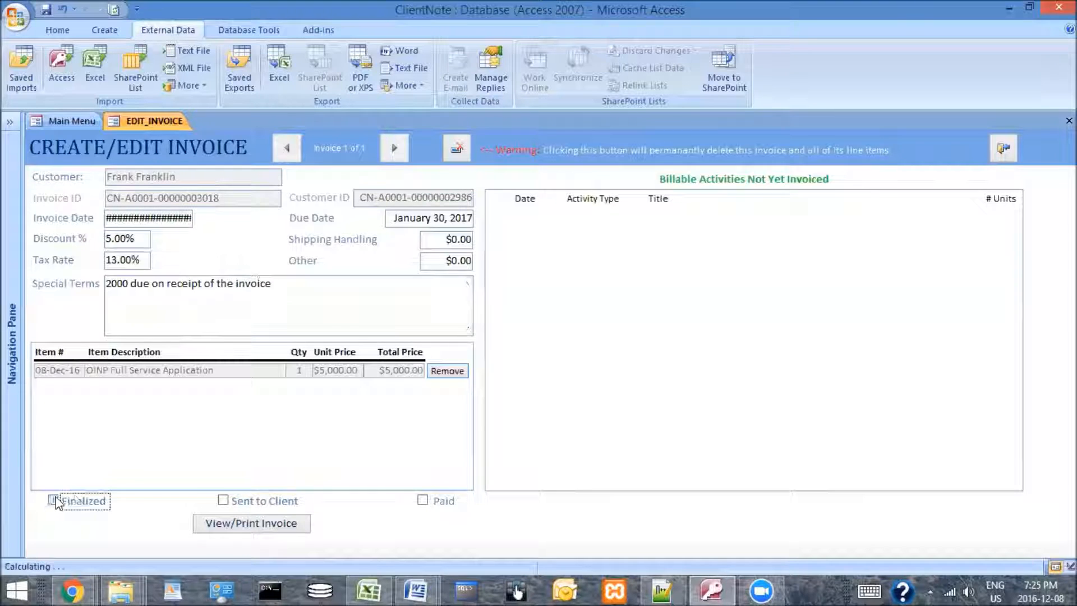
Step: Review the finalized invoice's printable view from header to totals and payment terms, and return to the main menu
left_click(239, 524)
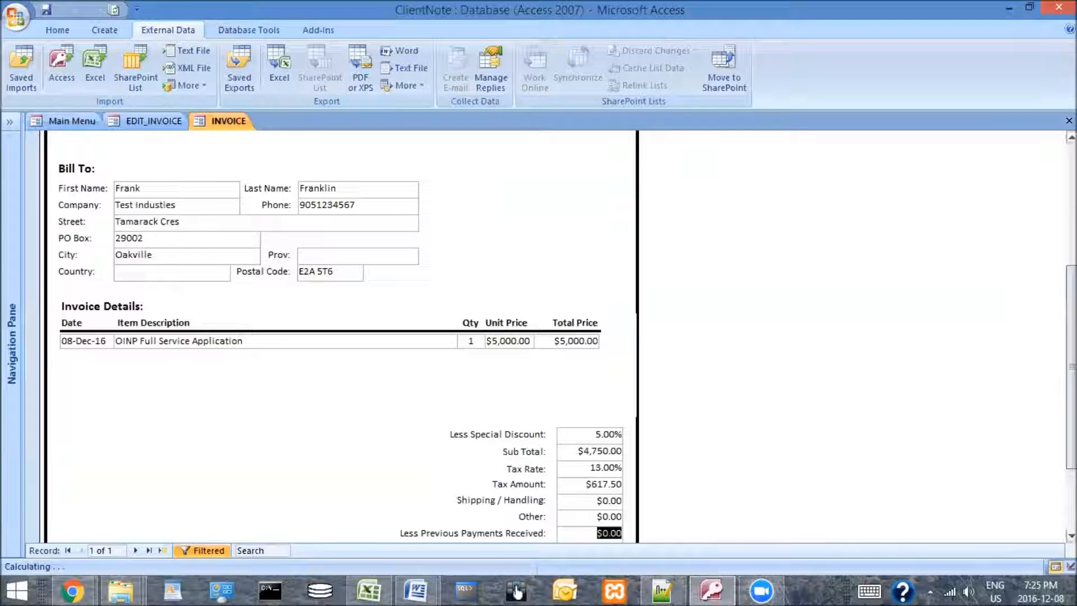
scroll(336, 336, "up", 5)
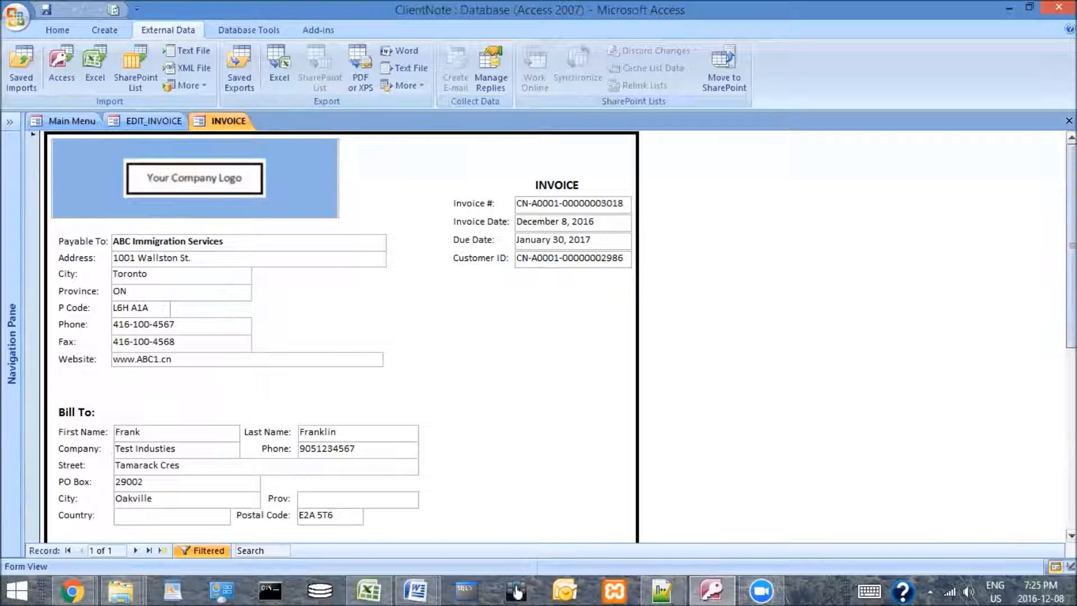
scroll(619, 350, "down", 5)
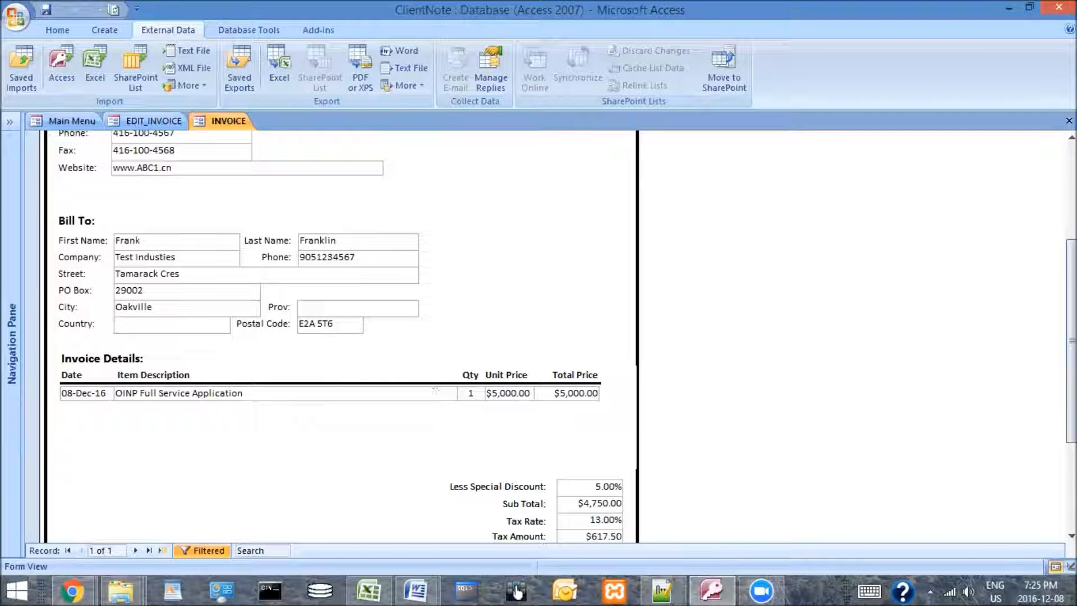
left_click_drag(1071, 387, 1071, 474)
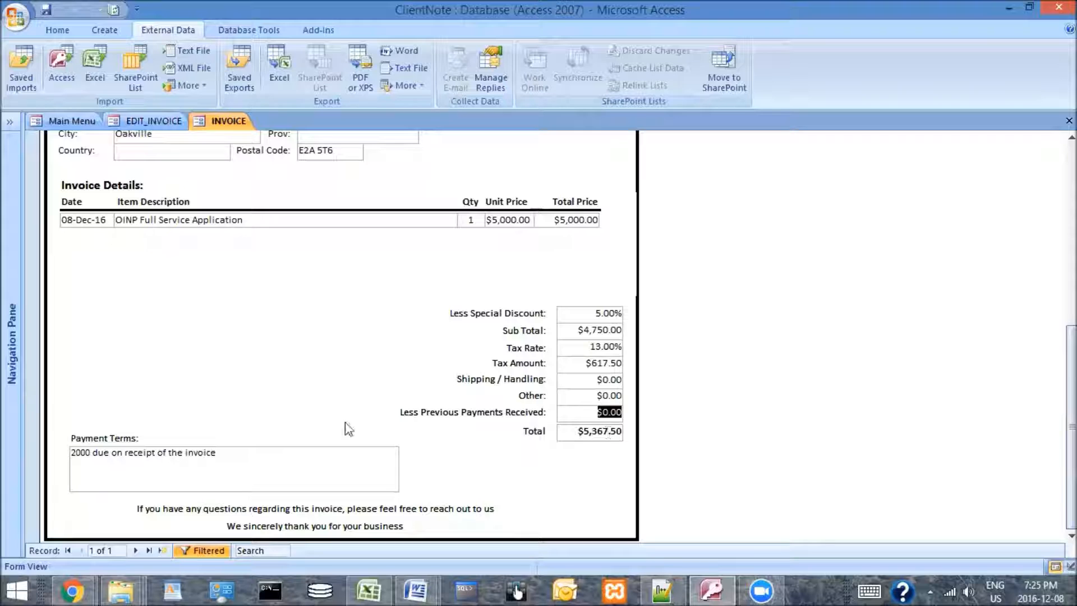
left_click_drag(74, 453, 230, 452)
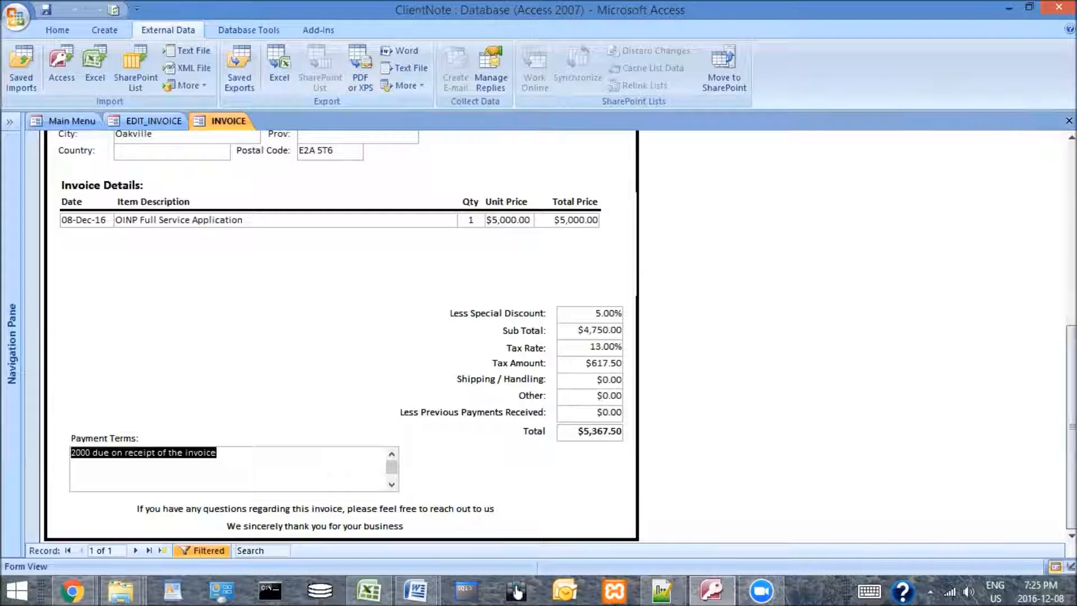
left_click(1068, 120)
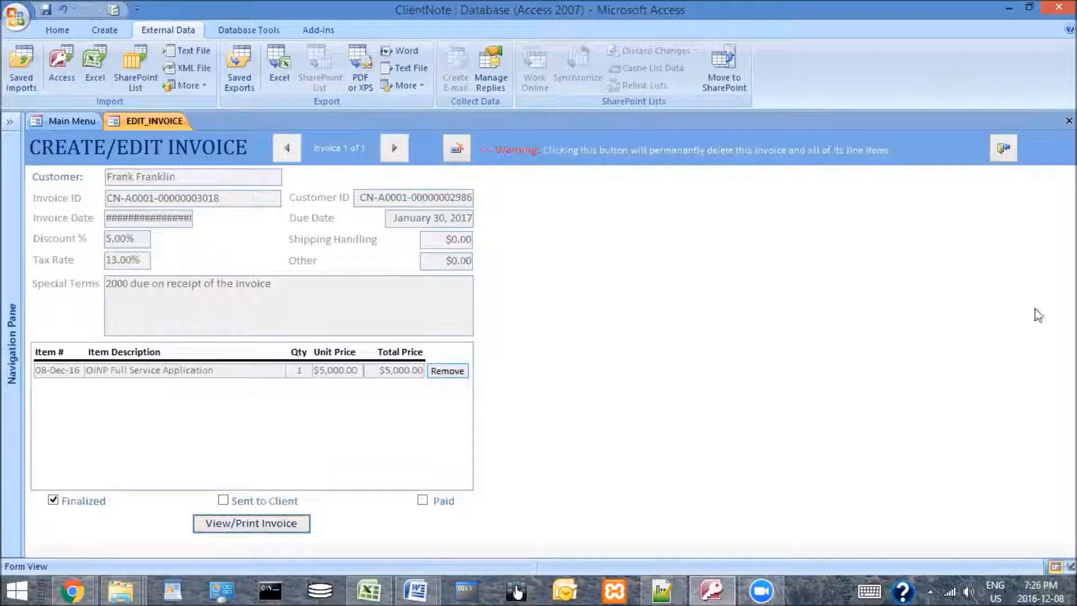
left_click(1002, 149)
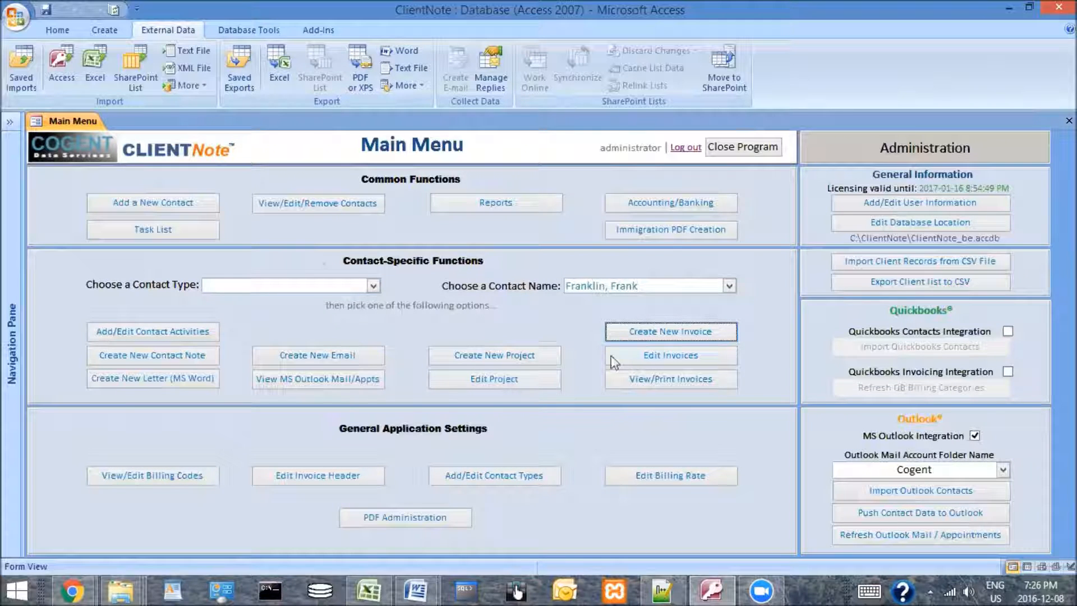
Step: Open the selected contact's saved invoice for viewing from the main menu, look through the whole document and close it
left_click(645, 379)
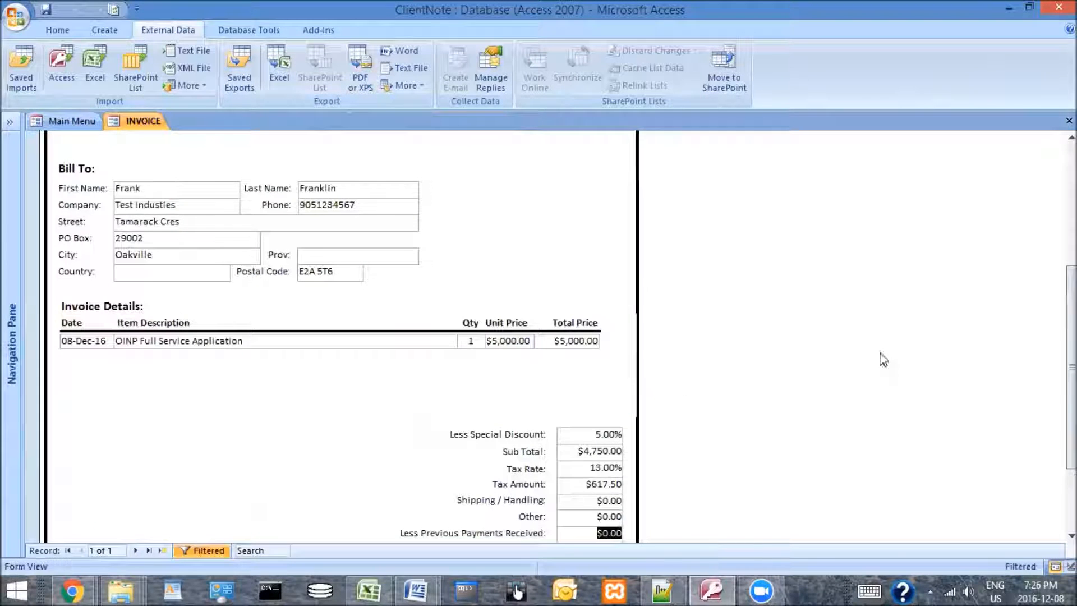
scroll(337, 337, "up", 5)
scroll(336, 337, "down", 6)
scroll(337, 337, "down", 1)
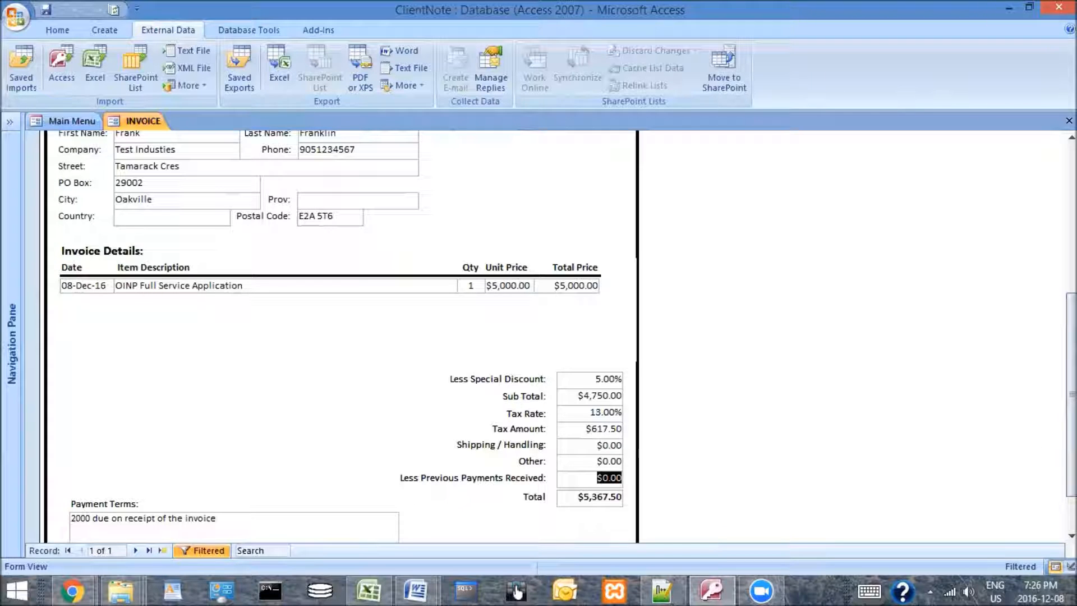
left_click_drag(1072, 443, 1071, 293)
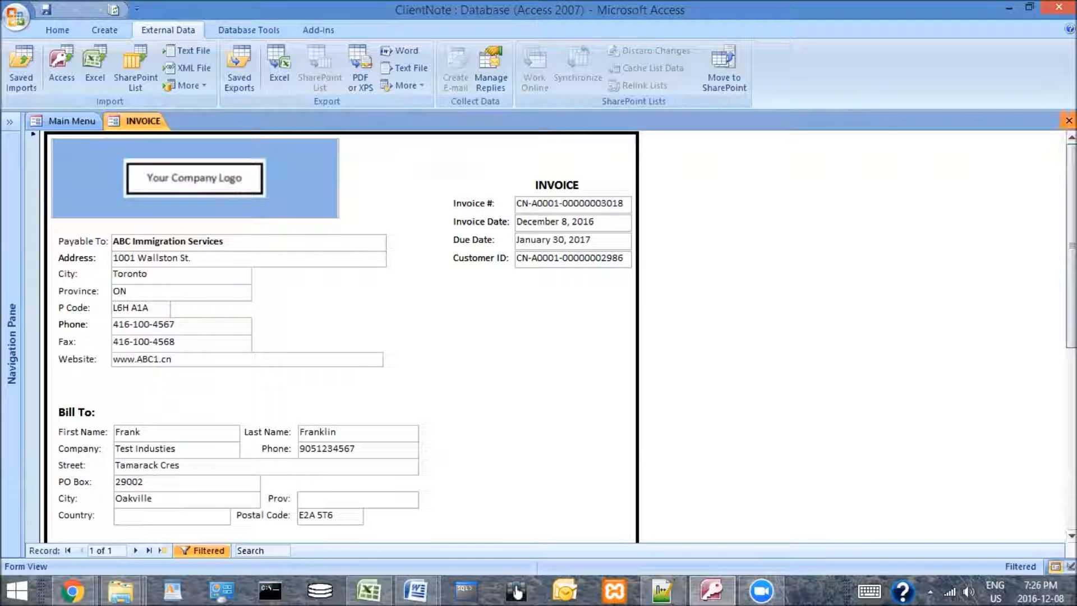
left_click(1069, 120)
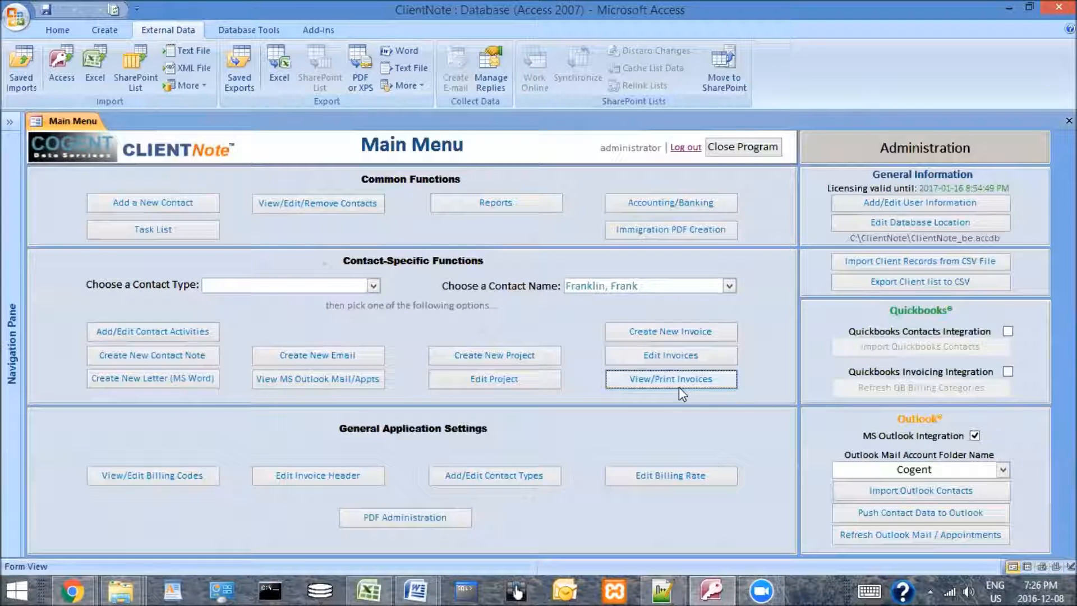